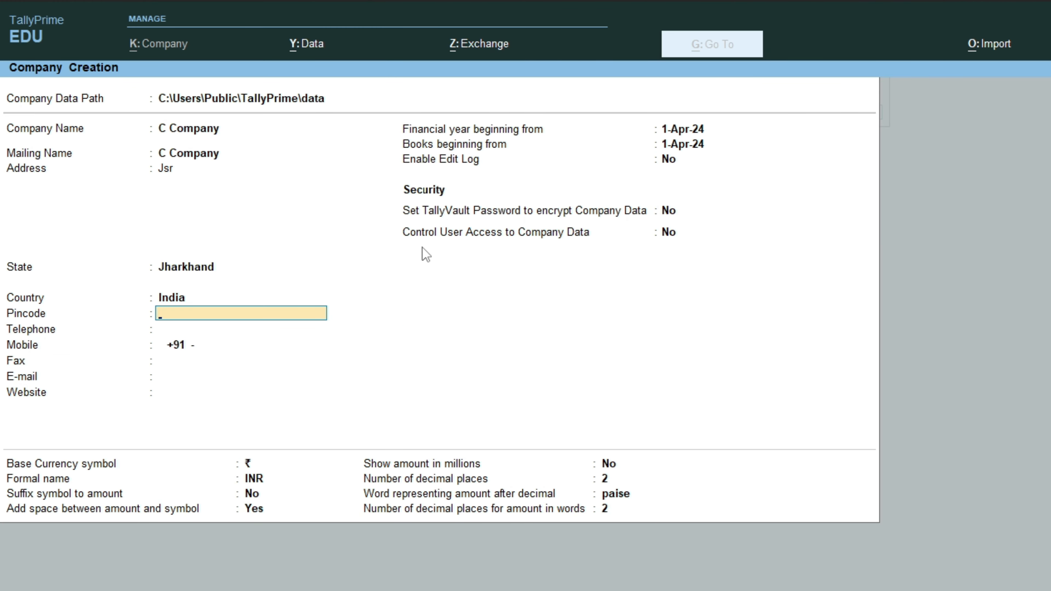
- Set Control User Access to Company Data to Yes
left_click(671, 240)
key("y")
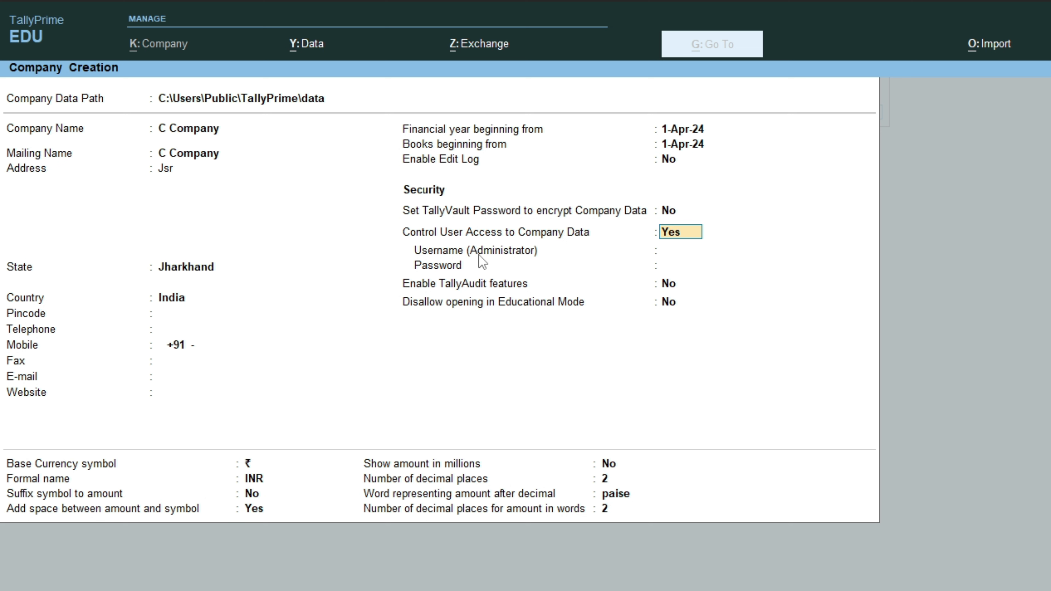
- Enter the administrator username, then set and confirm the administrator password
key("Return")
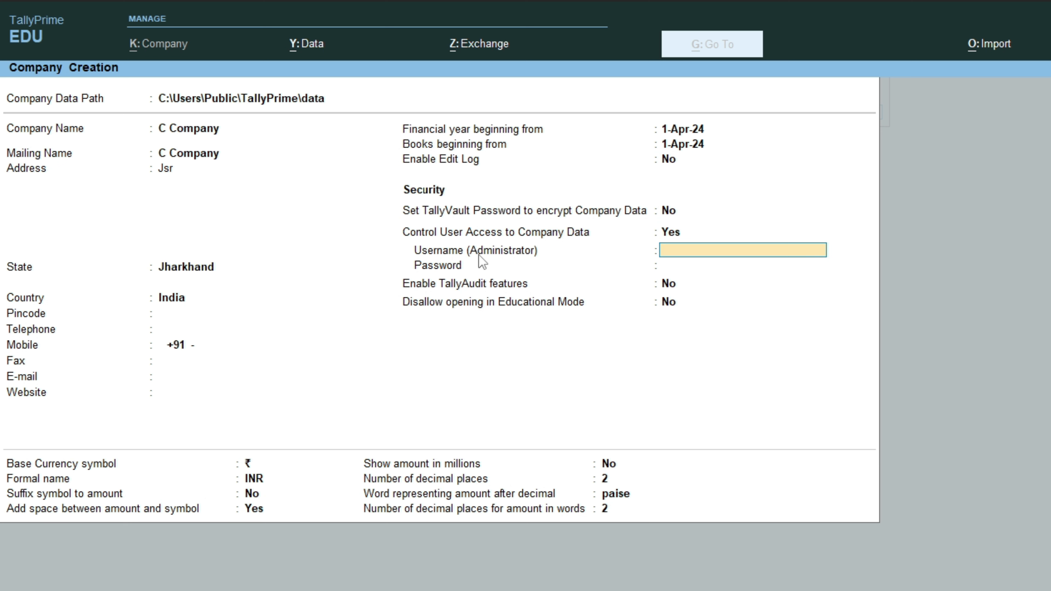
type("suni")
key("Return")
type("***")
key("Return")
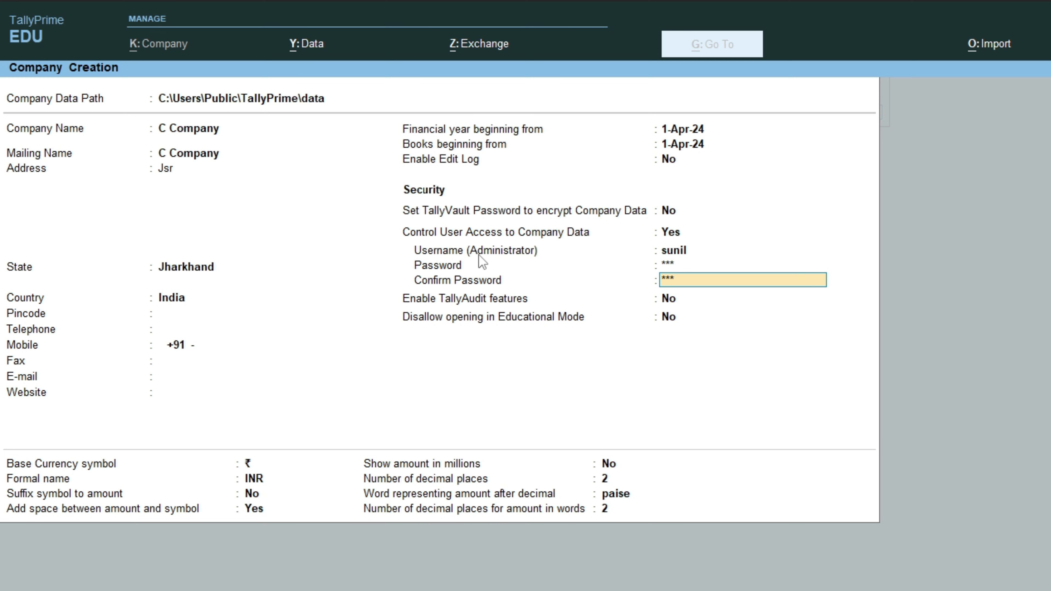
key("Return")
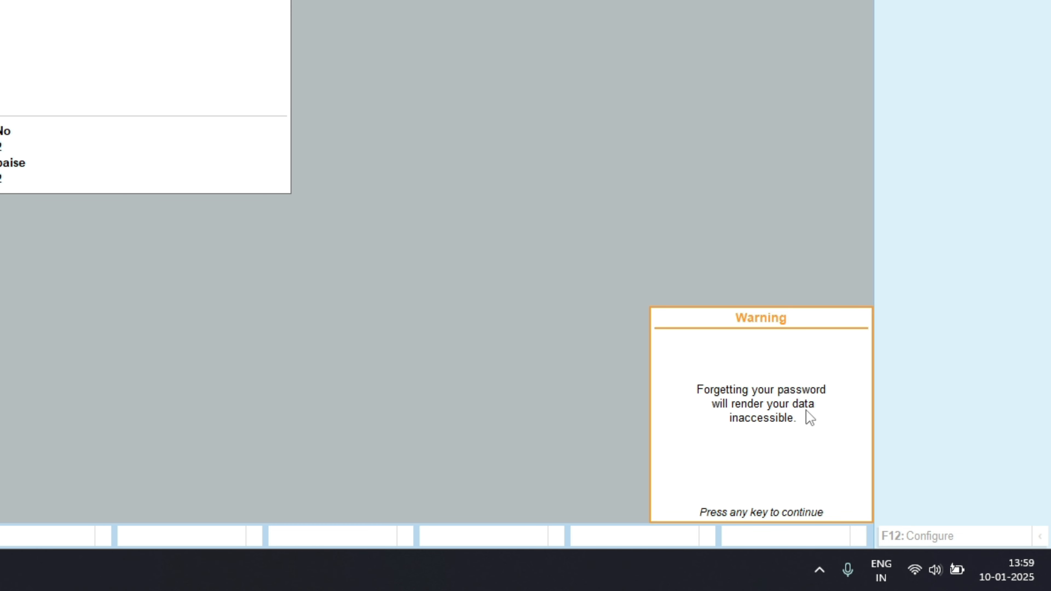
- Dismiss the forgotten-password warning, leave TallyAudit at No, and accept the new company
key("Return")
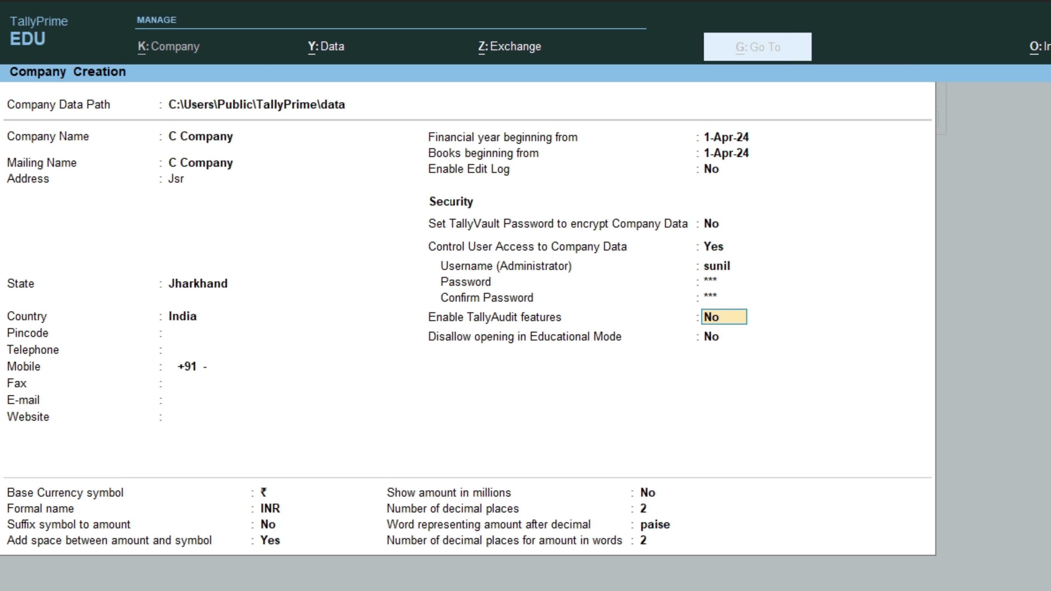
key("Return")
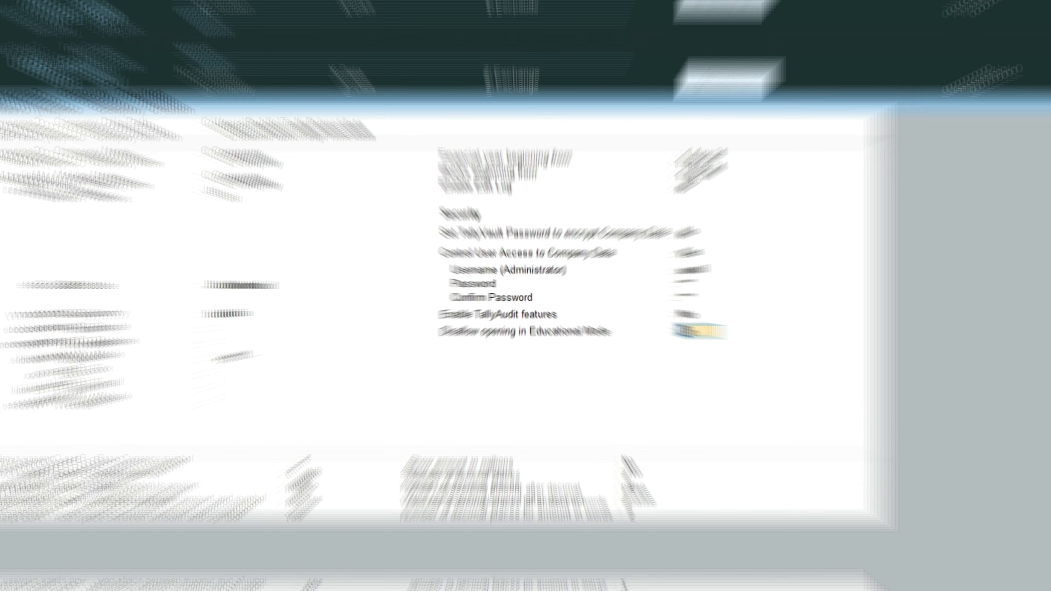
key("Return")
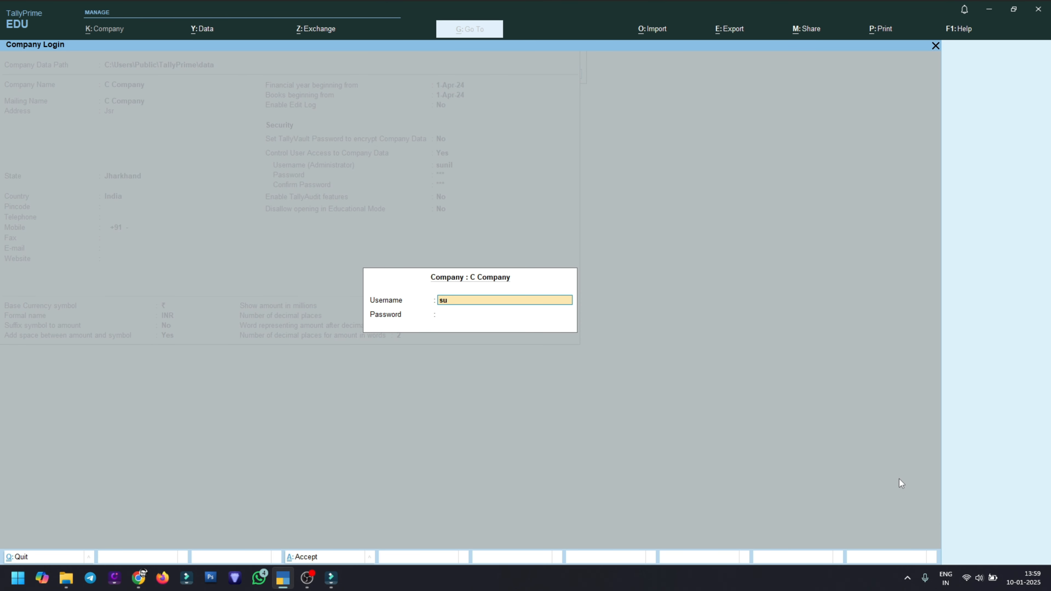
- Log in to C Company with the administrator password
key("Return")
type("123")
key("Return")
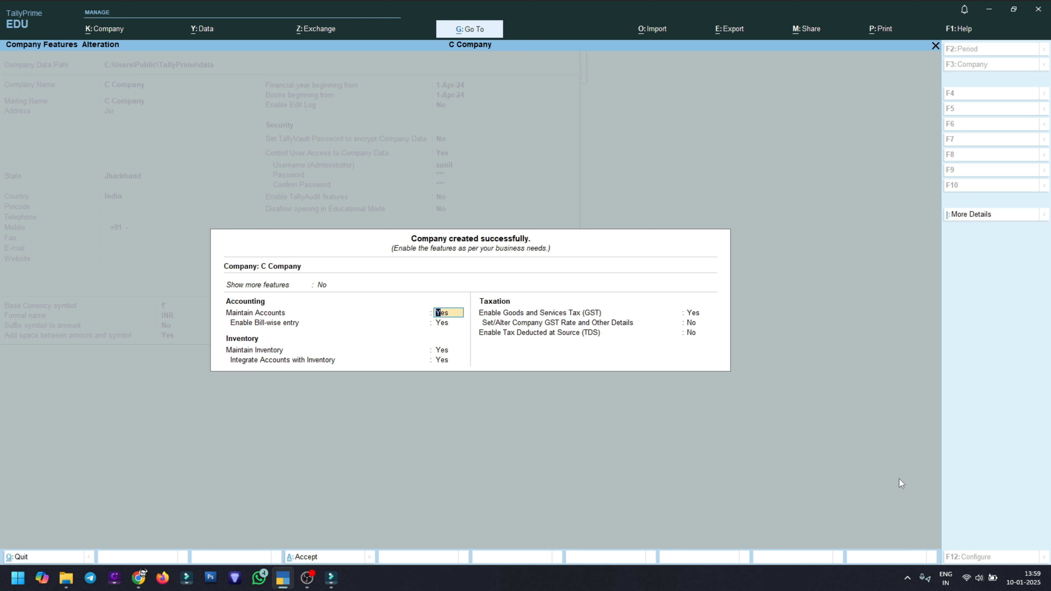
- Accept the default Company Features with Ctrl+A
key("ctrl+a")
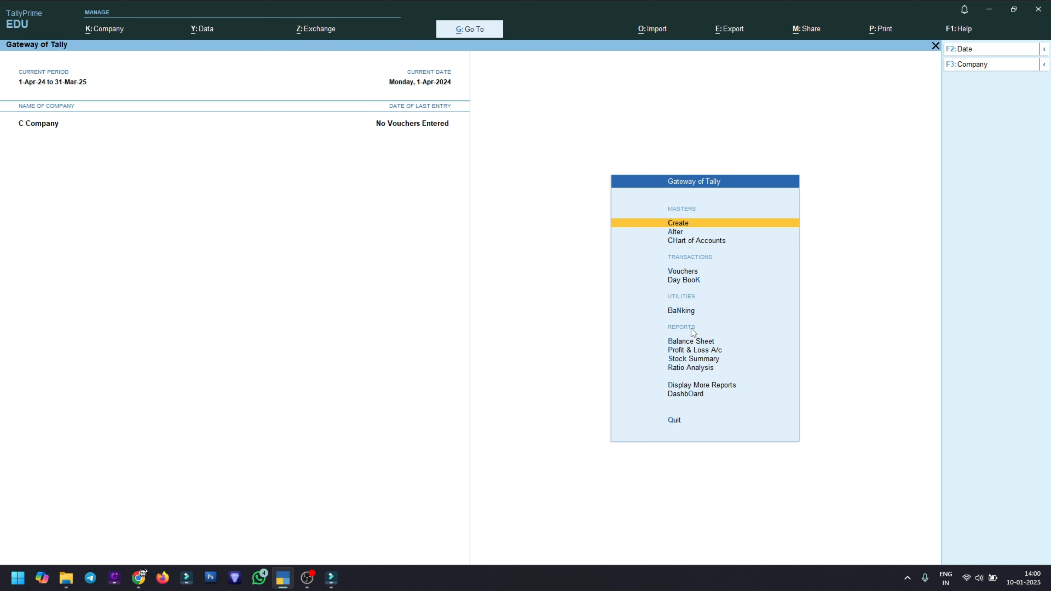
- Open Security from the Company menu's Configure section via Alt+K
key("alt")
key("alt+k")
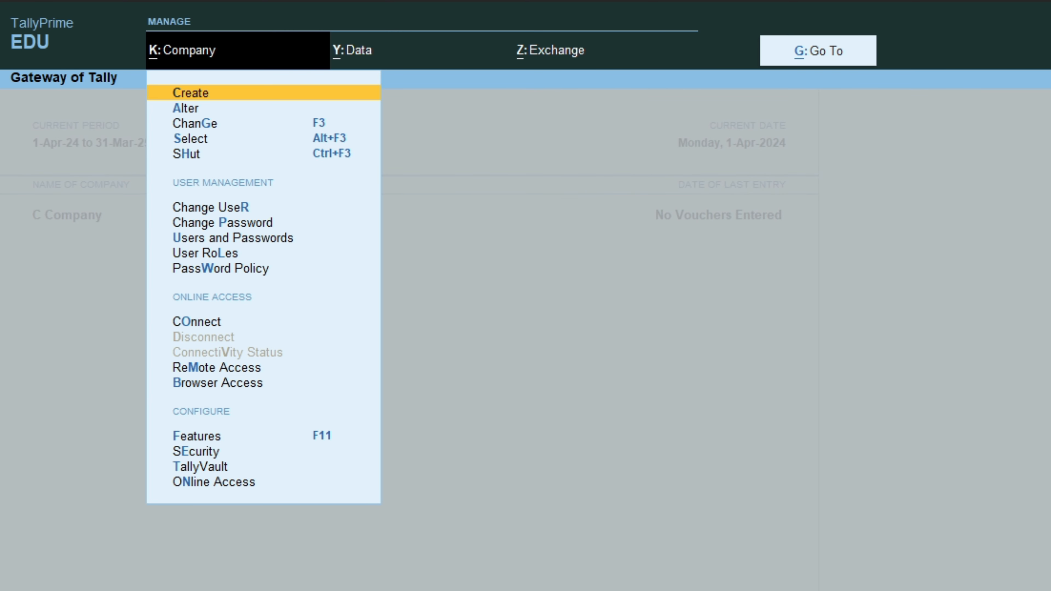
left_click(197, 451)
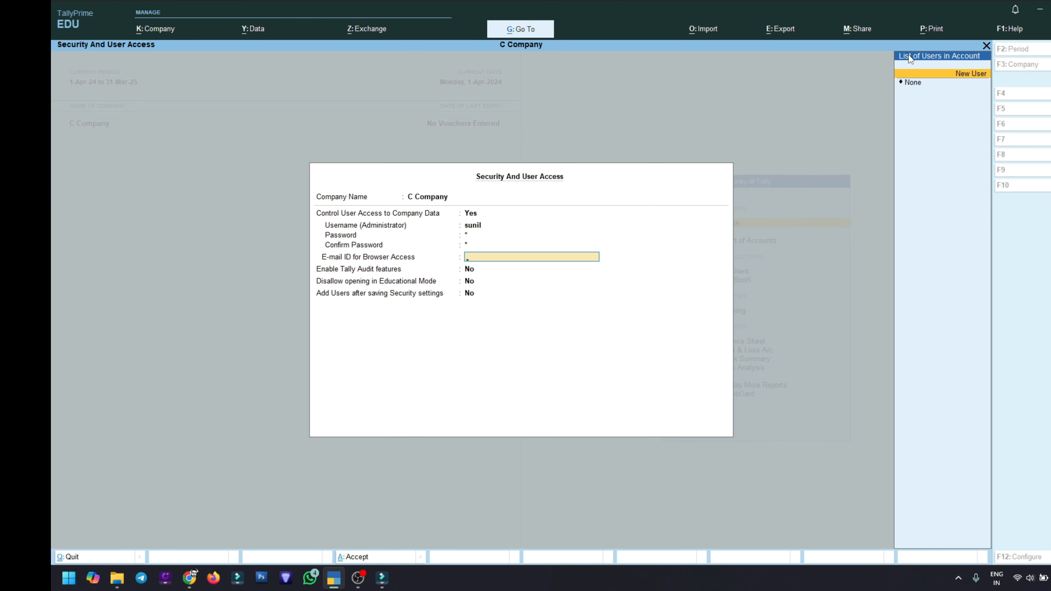
- Choose None for browser-access e-mail, set Add Users to Yes, and accept the settings
left_click(916, 91)
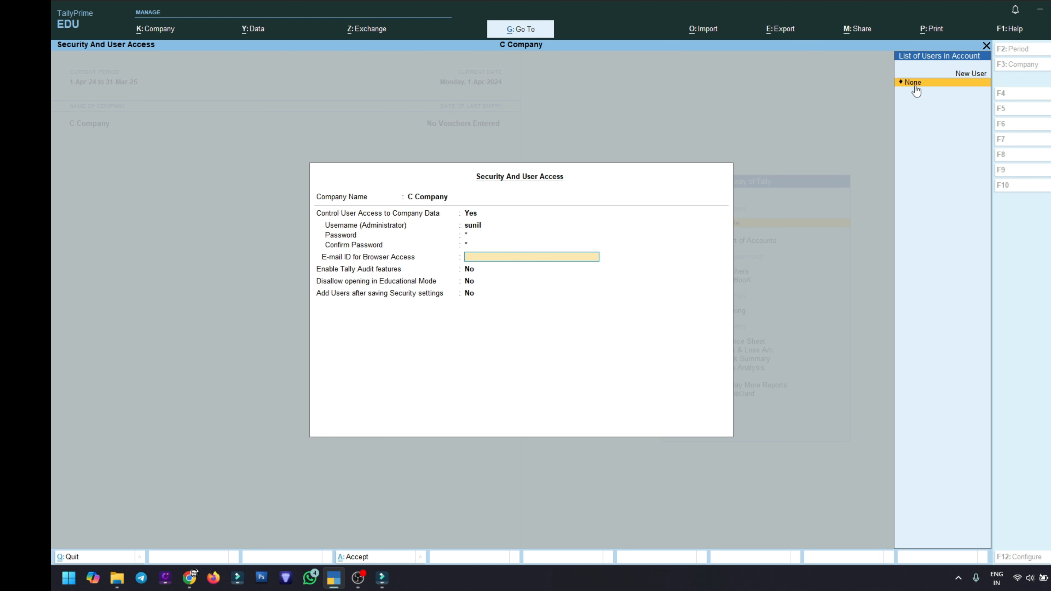
left_click(915, 85)
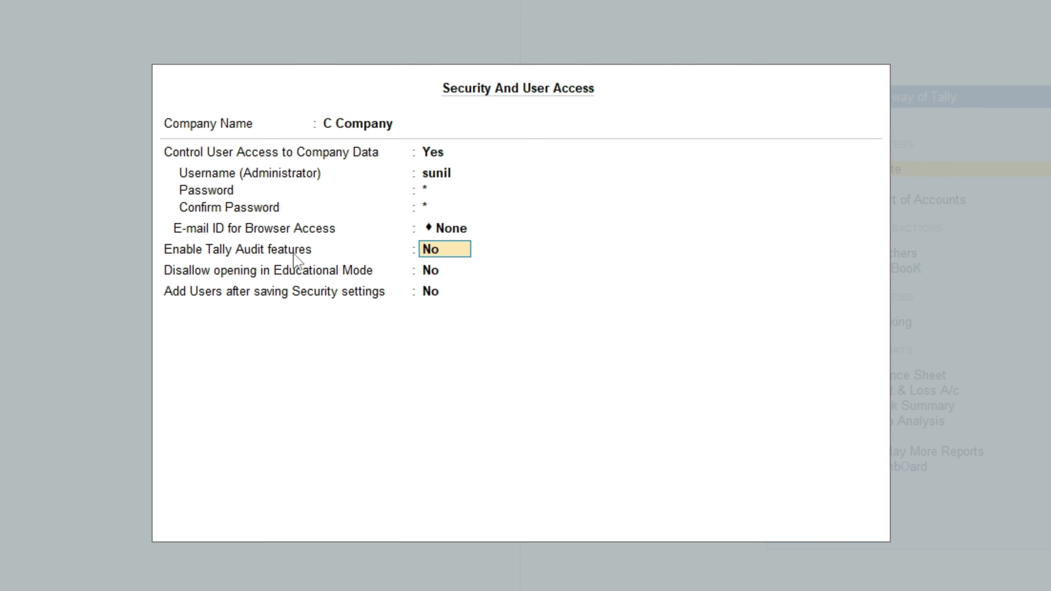
key("Return")
key("Return")
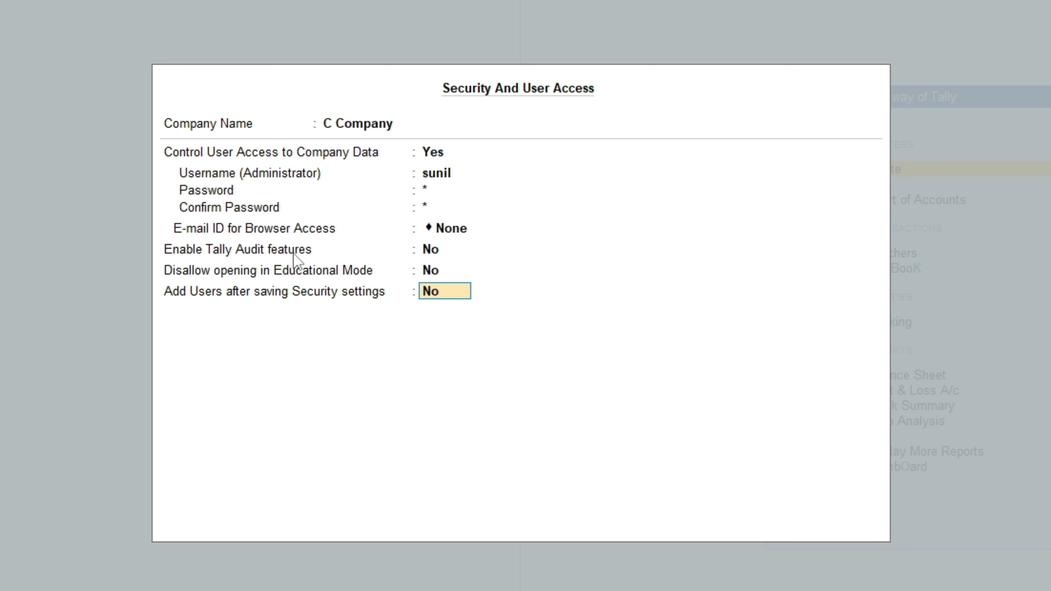
type("yes")
key("Return")
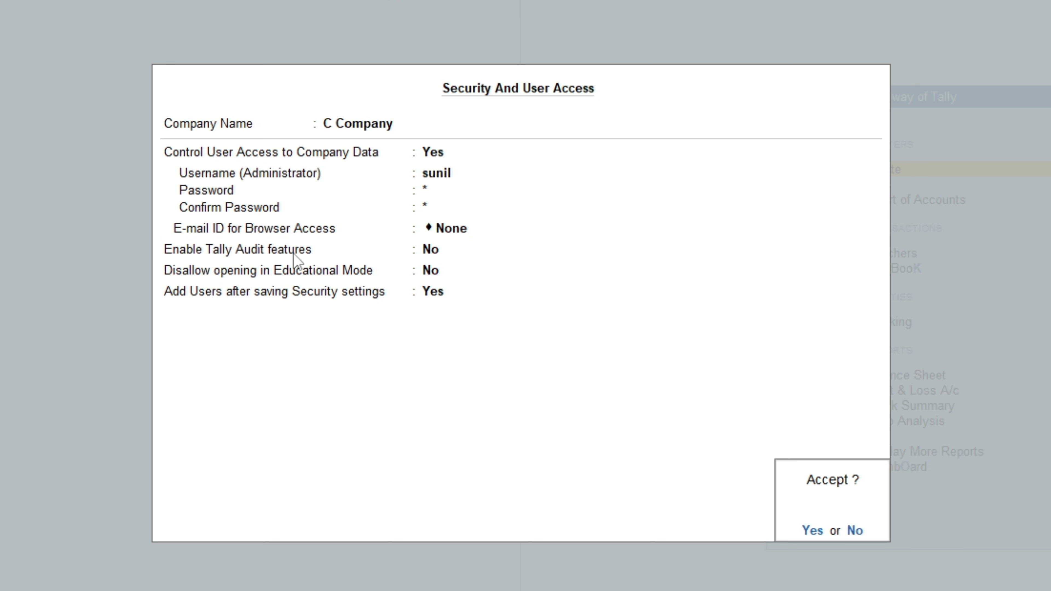
key("y")
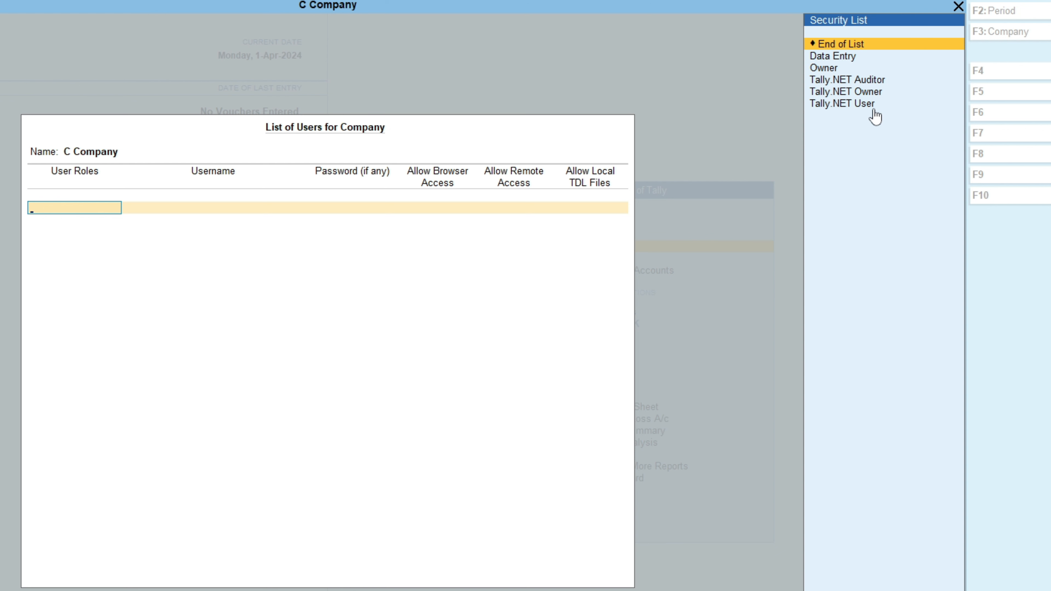
- Add a user with the Data Entry role, entering its username and password
left_click(844, 58)
left_click(844, 58)
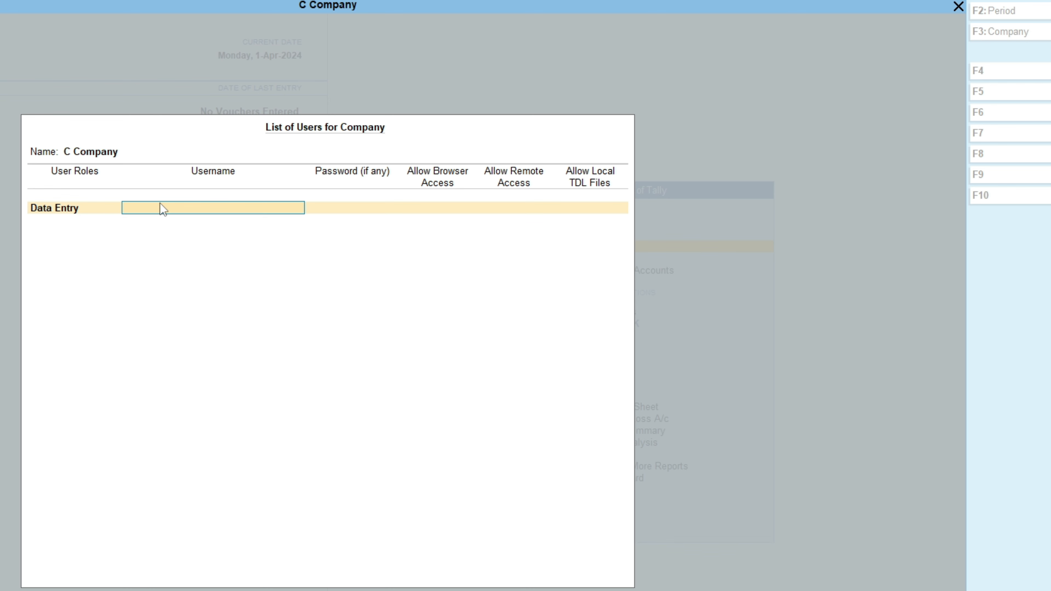
type("ahu")
key("Return")
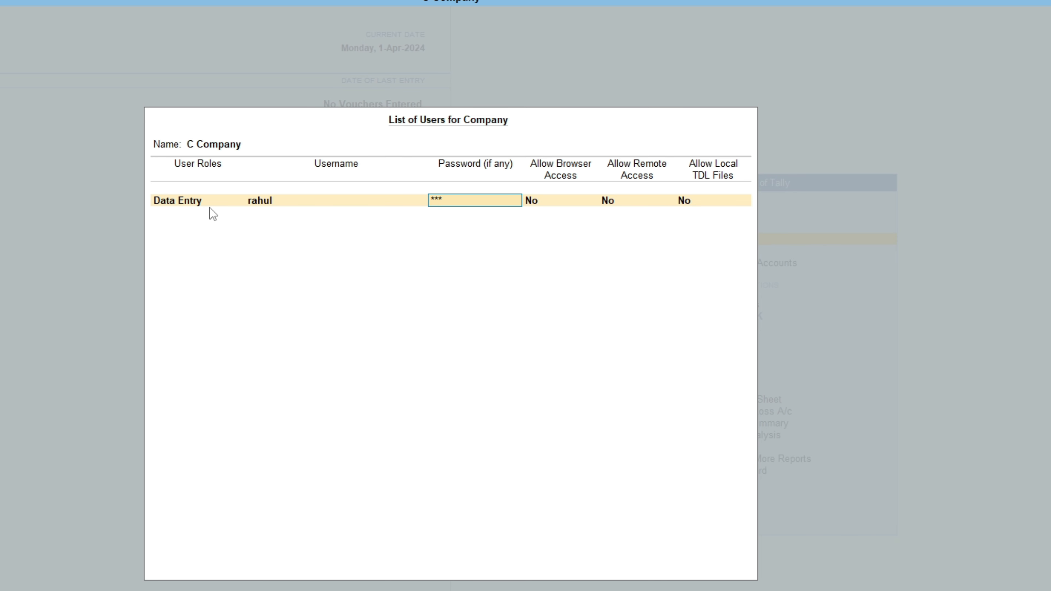
key("Return")
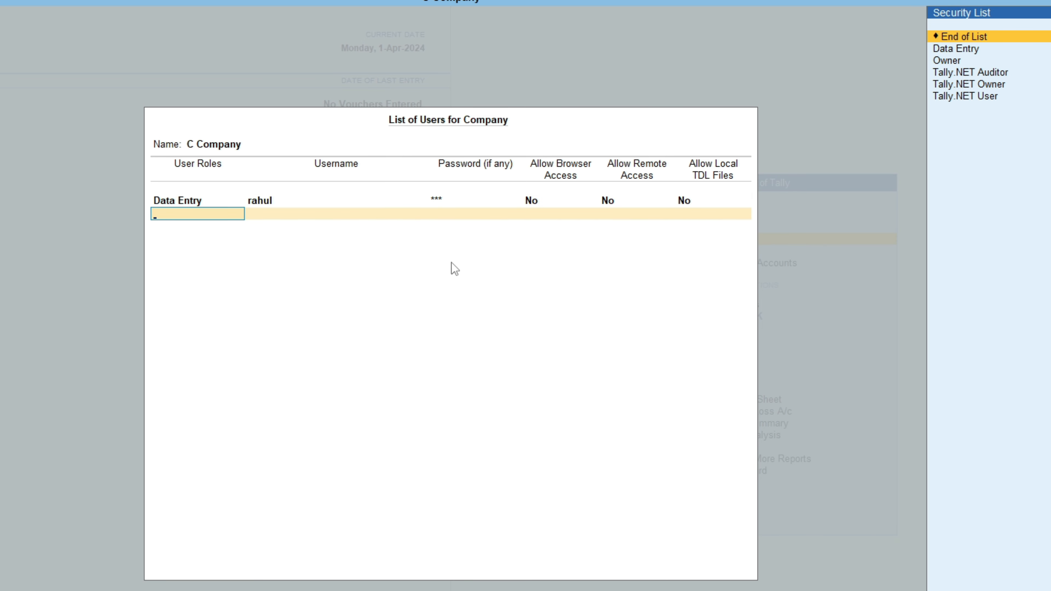